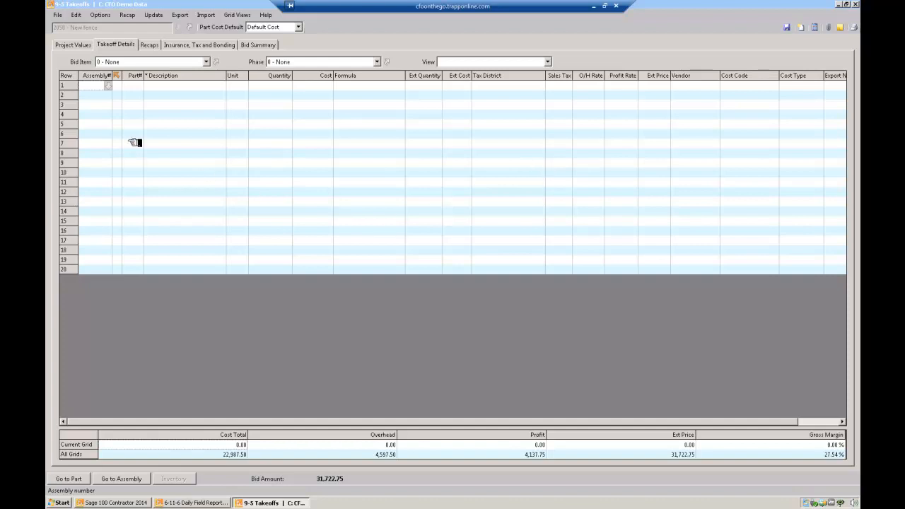
# Open the Chainlink fence bid item and examine its part descriptions, formulas, and the feet, terminal post and line post quantities
pyautogui.click(208, 62)
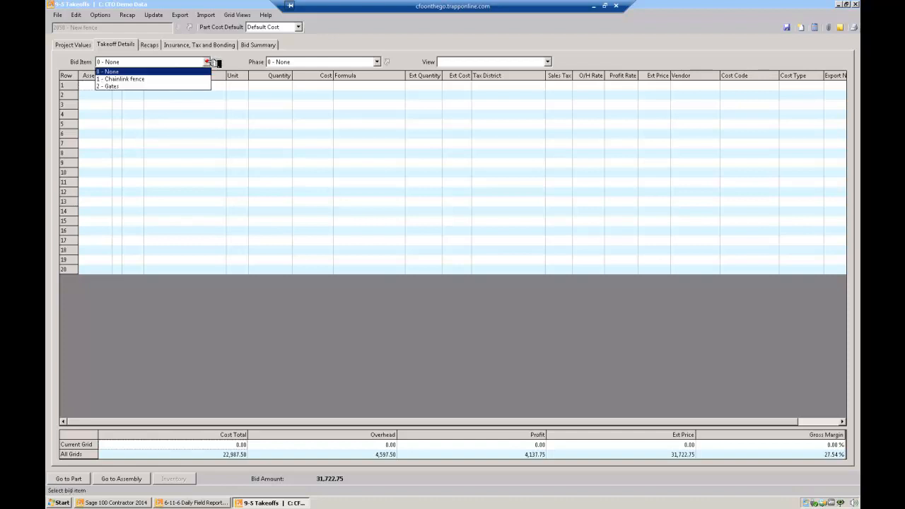
pyautogui.click(152, 79)
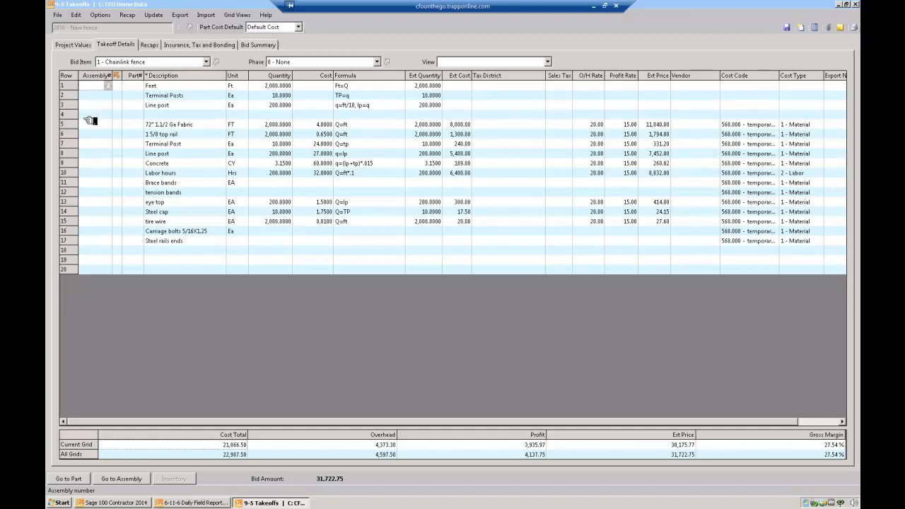
pyautogui.moveTo(170, 125); pyautogui.dragTo(175, 243)
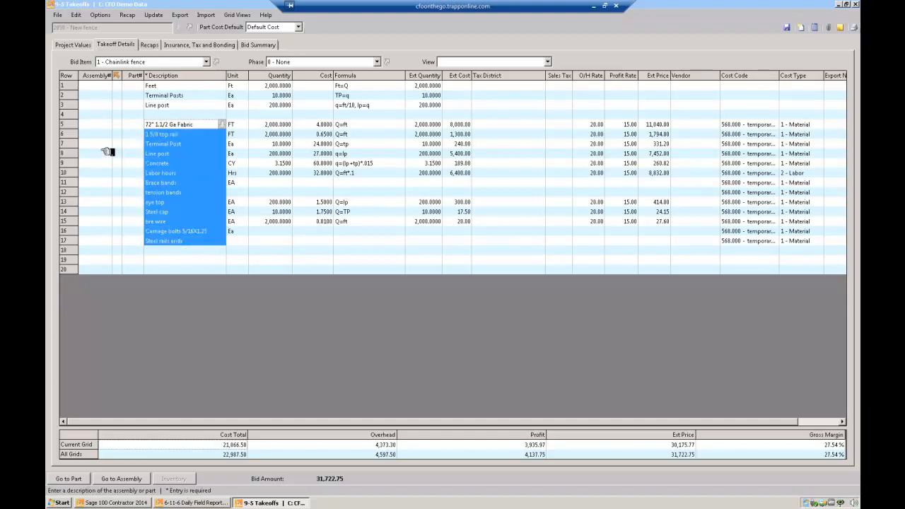
pyautogui.click(101, 124)
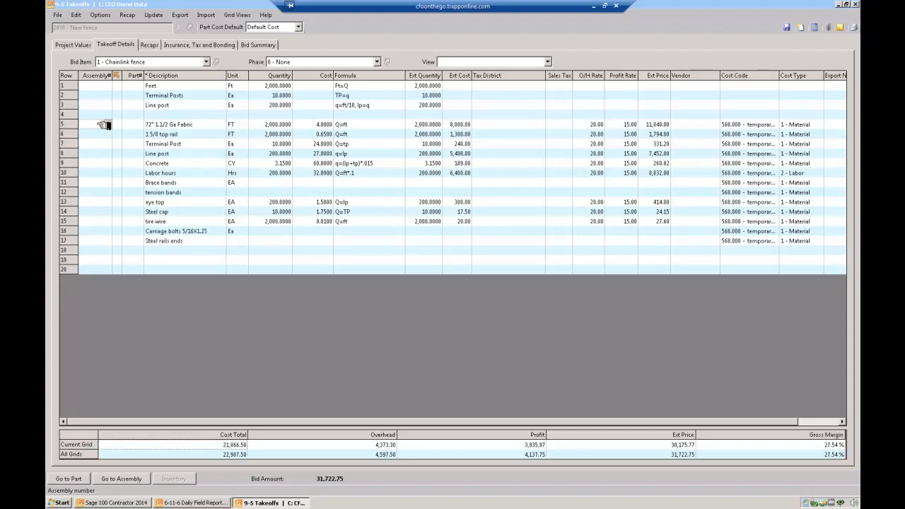
pyautogui.click(282, 87)
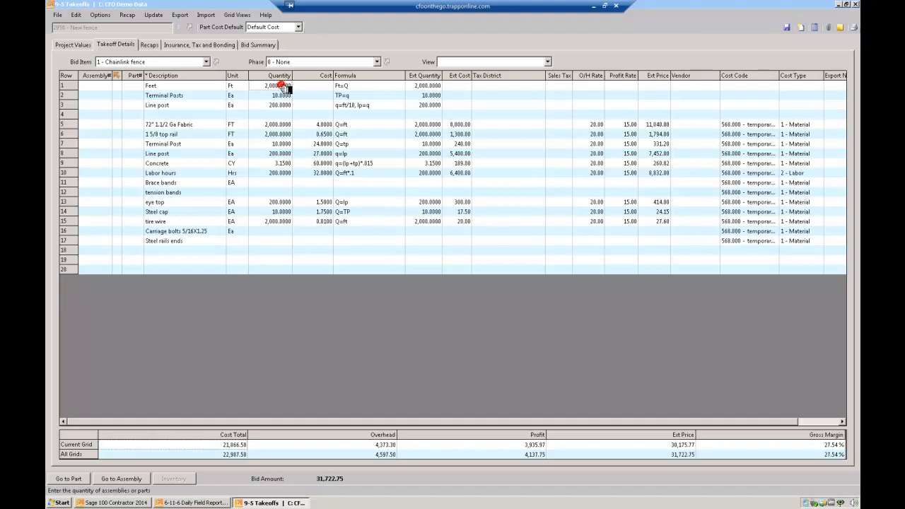
pyautogui.moveTo(364, 92); pyautogui.dragTo(377, 221)
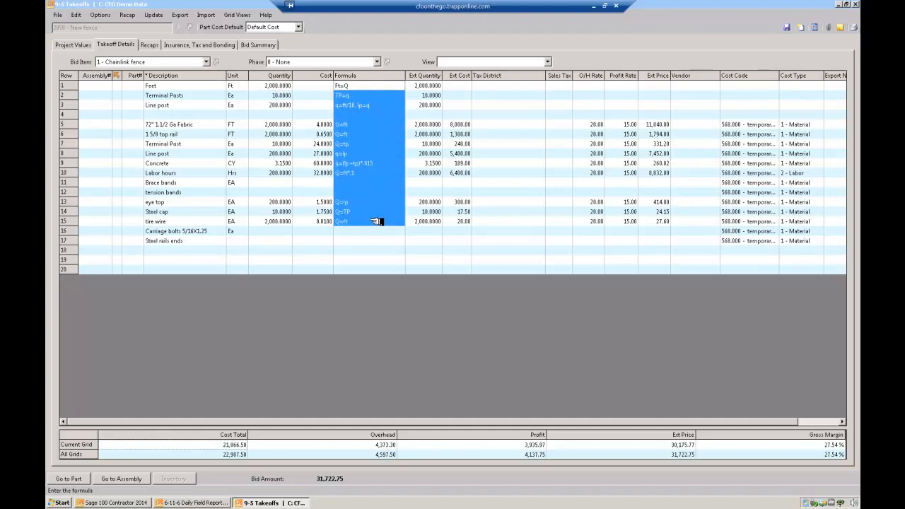
pyautogui.click(276, 87)
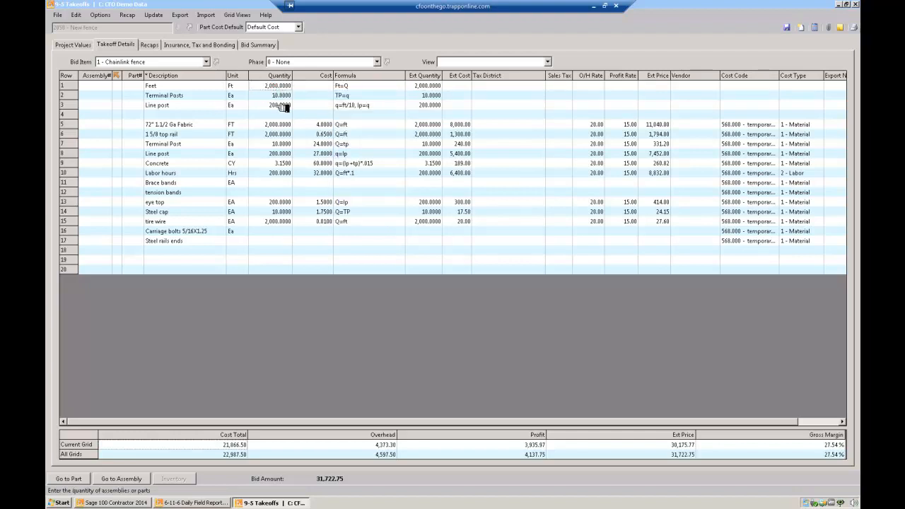
pyautogui.click(288, 97)
pyautogui.click(283, 105)
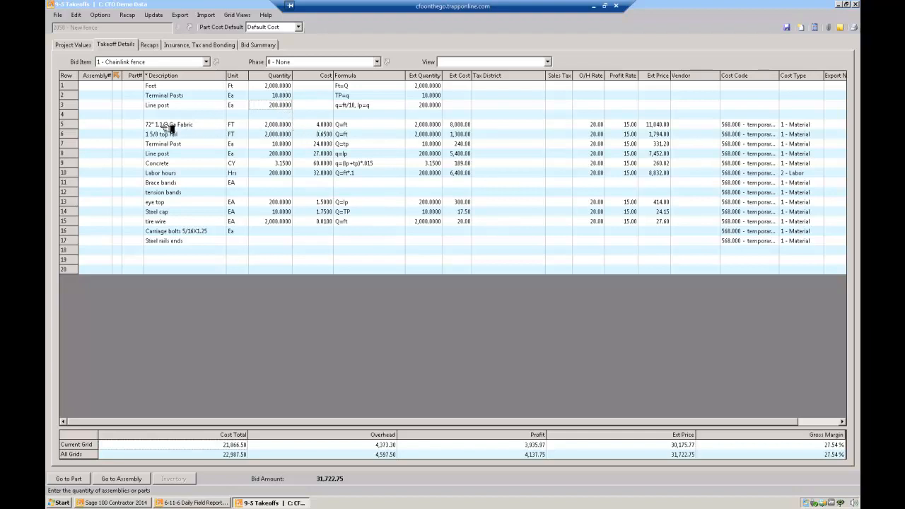
# Examine the fabric's unit cost, the calculated post quantities and the labor hours formula in the Chainlink fence takeoff
pyautogui.click(323, 125)
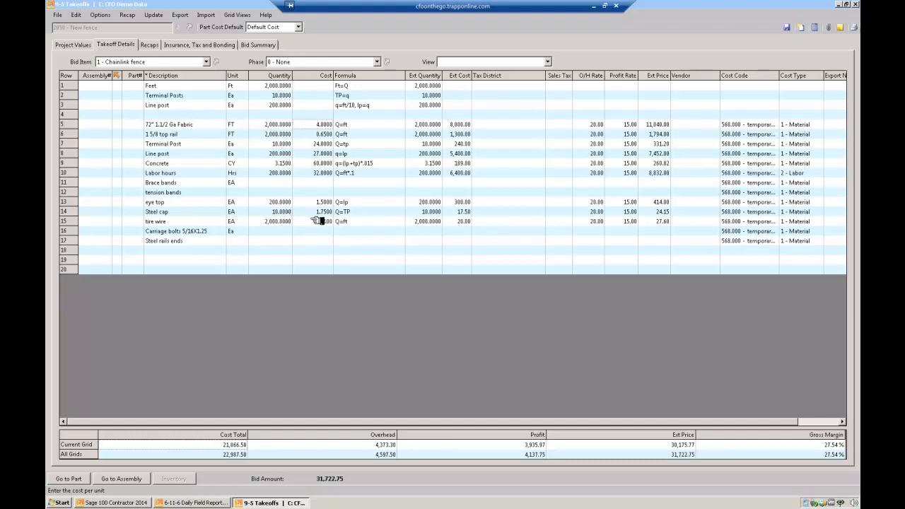
pyautogui.click(272, 145)
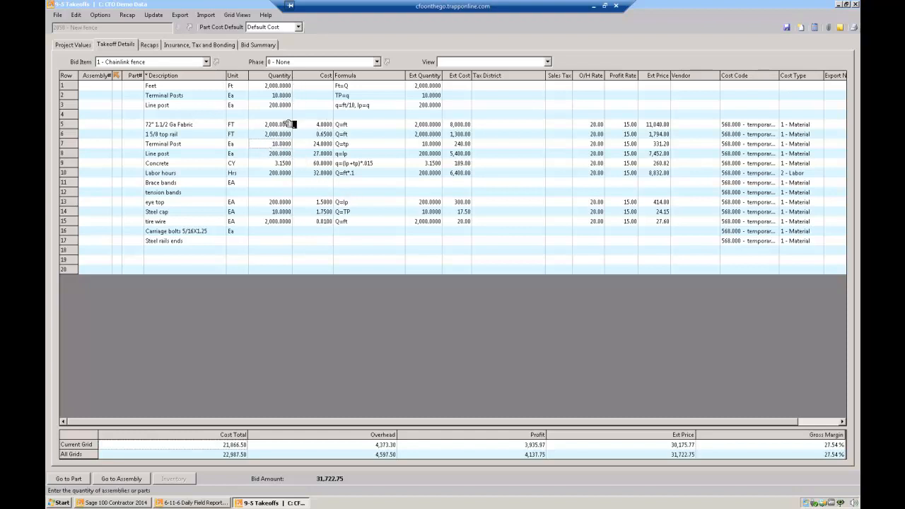
pyautogui.click(288, 154)
pyautogui.click(279, 86)
pyautogui.click(71, 173)
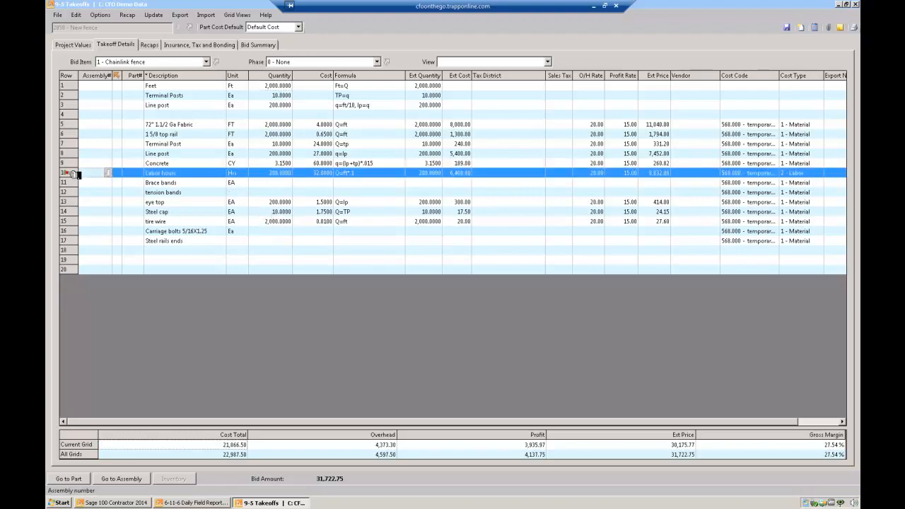
pyautogui.click(361, 176)
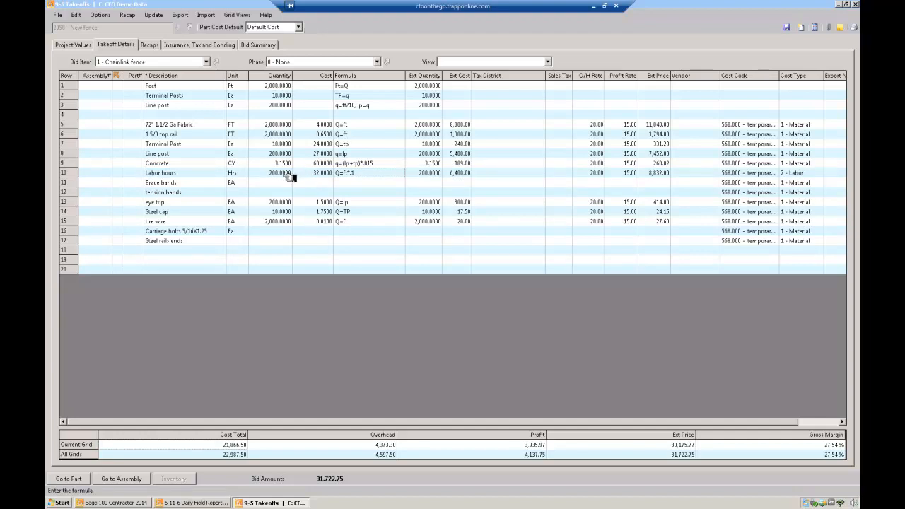
# Examine the Chainlink fence's overhead and profit rates, extended prices, and the current grid's cost, overhead, profit and price totals
pyautogui.click(594, 125)
pyautogui.moveTo(617, 127); pyautogui.dragTo(631, 221)
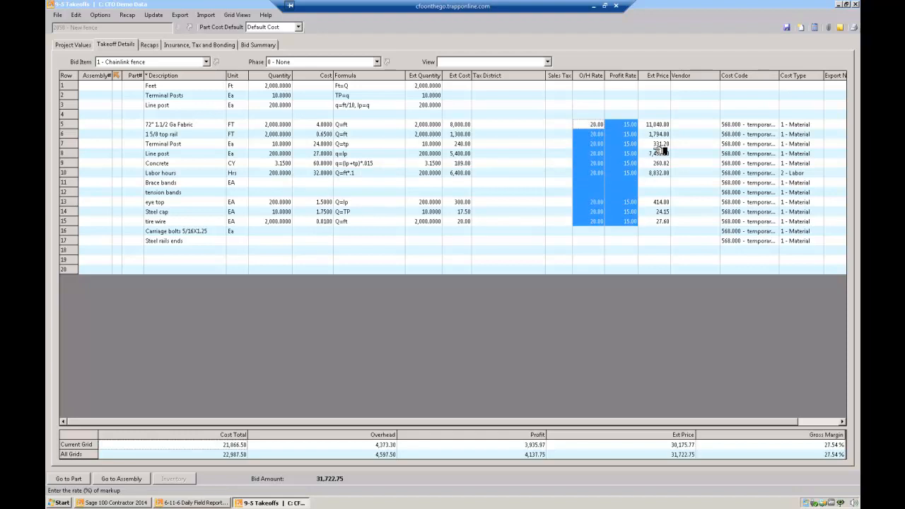
pyautogui.moveTo(655, 125); pyautogui.dragTo(655, 225)
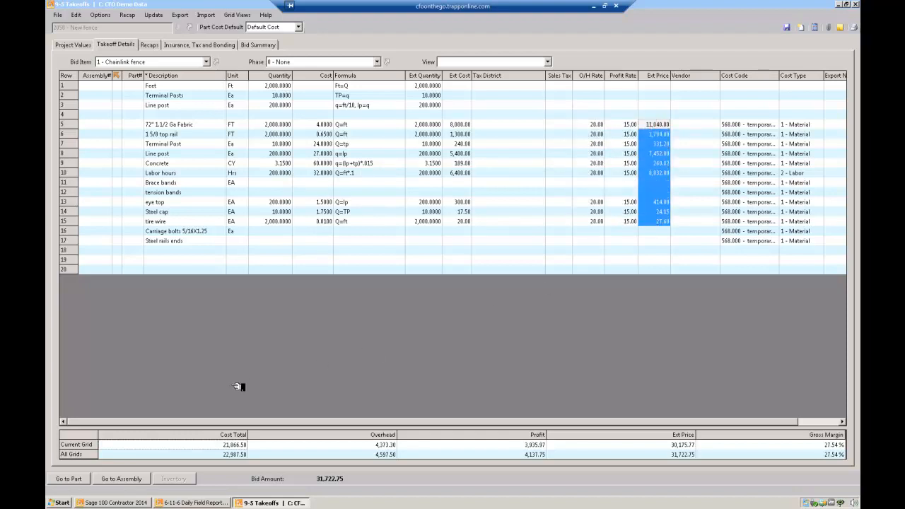
pyautogui.click(74, 446)
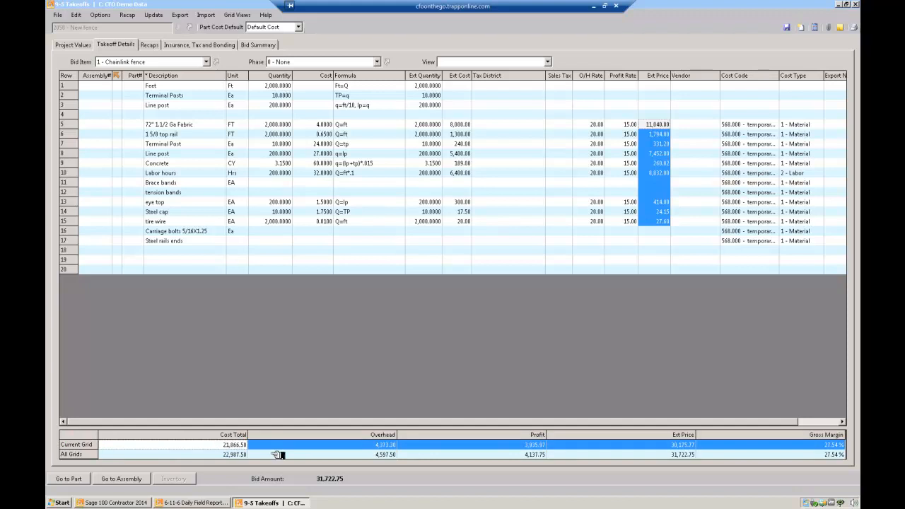
pyautogui.click(408, 450)
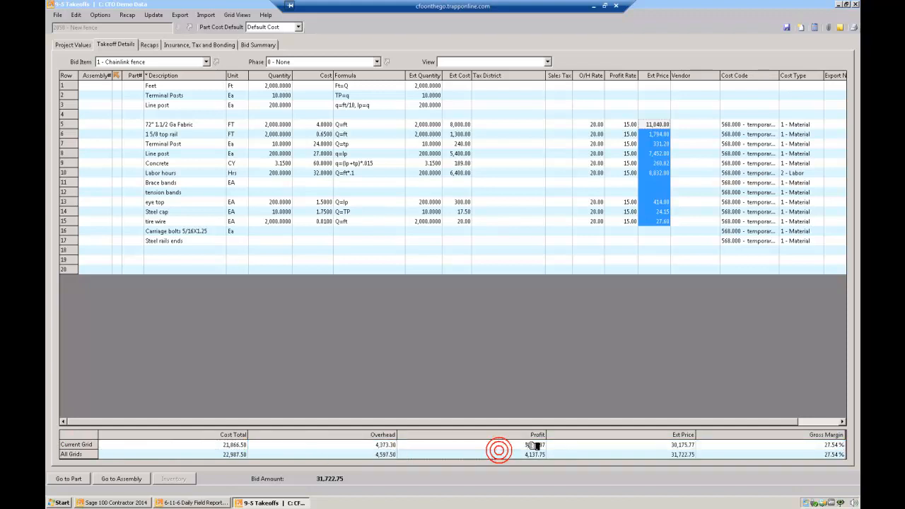
pyautogui.click(528, 452)
pyautogui.click(664, 447)
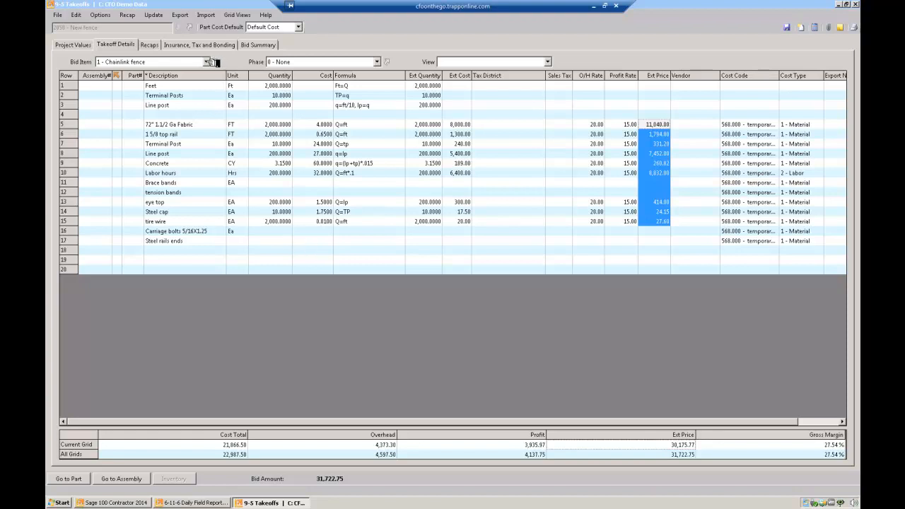
# Switch to the Gates bid item and examine the gate quantity, the component quantities and their formulas
pyautogui.click(209, 63)
pyautogui.click(141, 86)
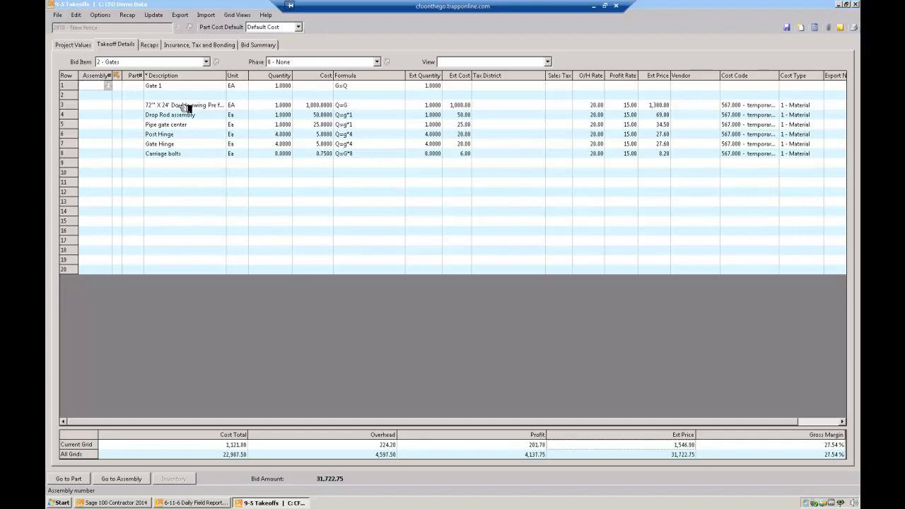
pyautogui.click(277, 86)
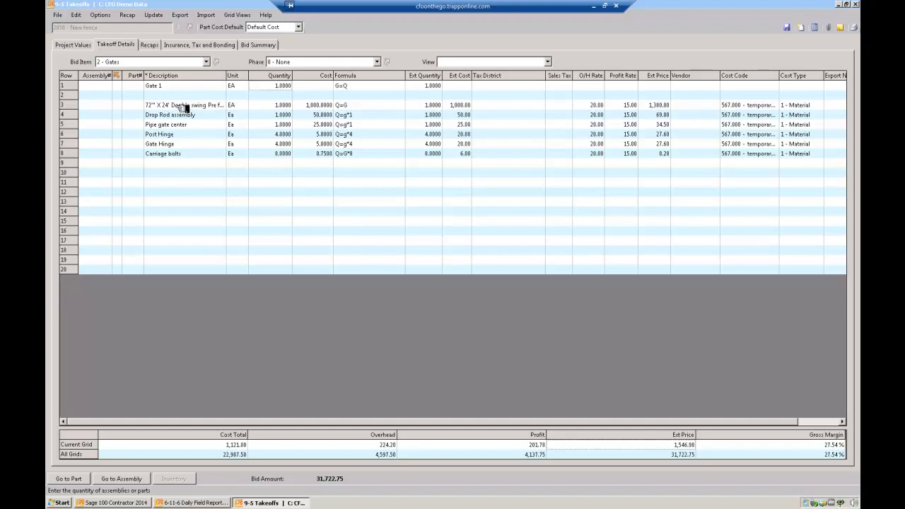
pyautogui.click(285, 116)
pyautogui.click(283, 124)
pyautogui.click(286, 135)
pyautogui.click(285, 143)
pyautogui.click(286, 154)
pyautogui.moveTo(355, 109); pyautogui.dragTo(355, 156)
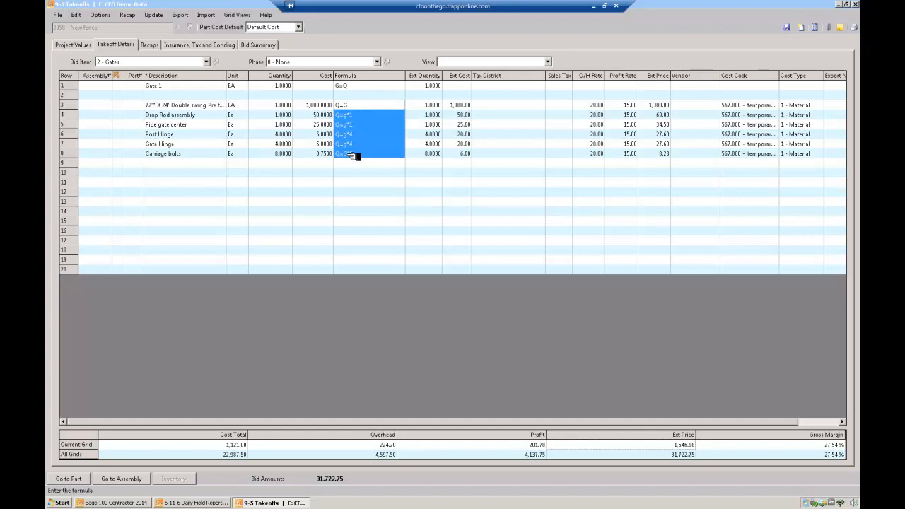
pyautogui.click(281, 88)
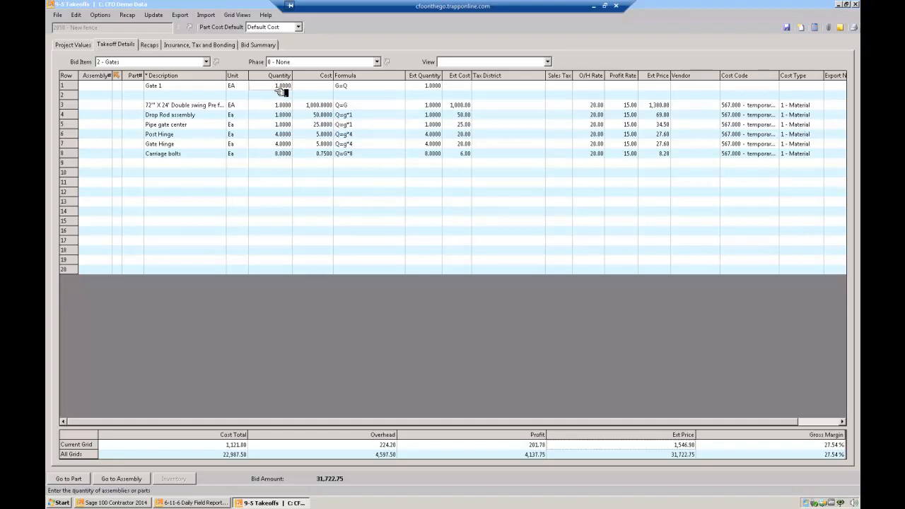
# Add a labor line below the carriage bolts with unit Hr, quantity 8 and a cost of 32.50
pyautogui.click(204, 163)
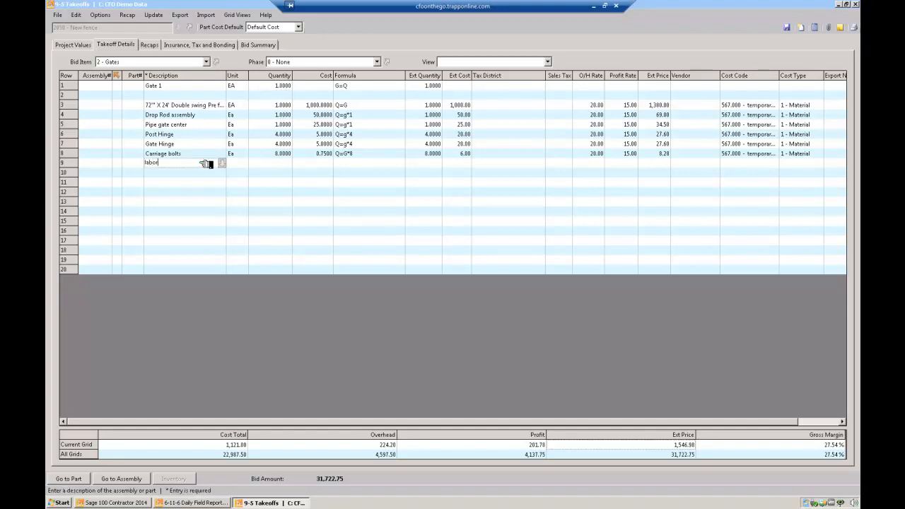
pyautogui.click(244, 164)
pyautogui.write('Hr')
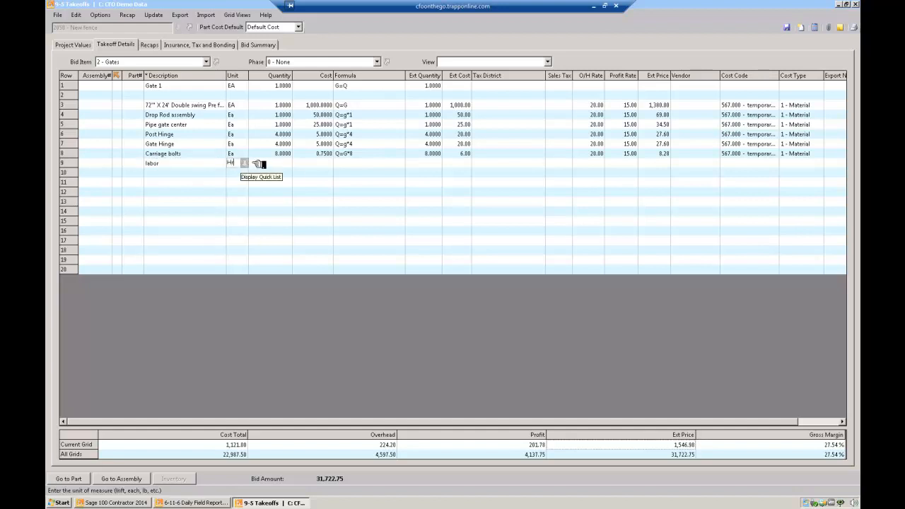
pyautogui.click(322, 163)
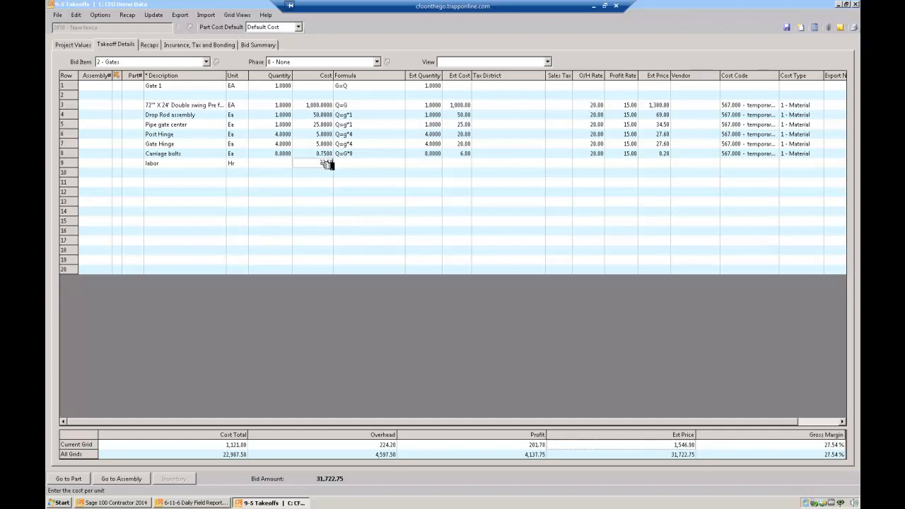
pyautogui.click(351, 164)
pyautogui.click(272, 163)
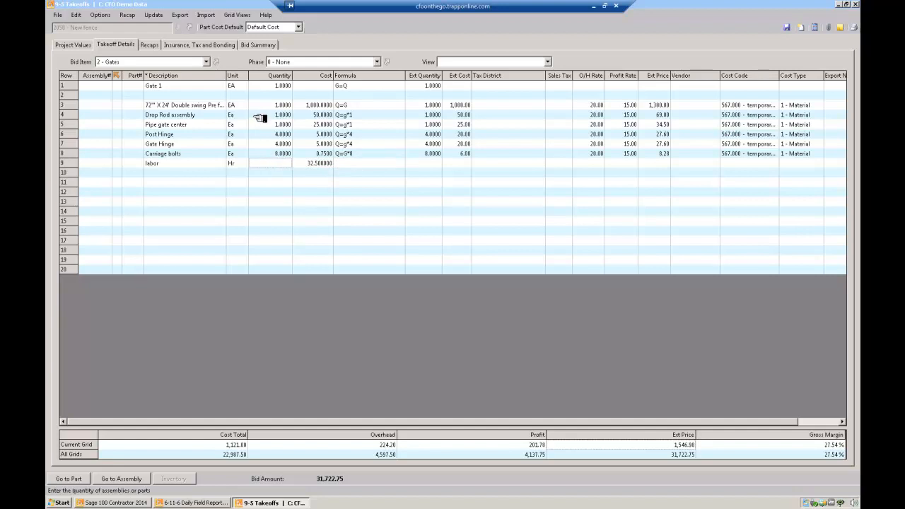
pyautogui.press('Return')
pyautogui.click(814, 28)
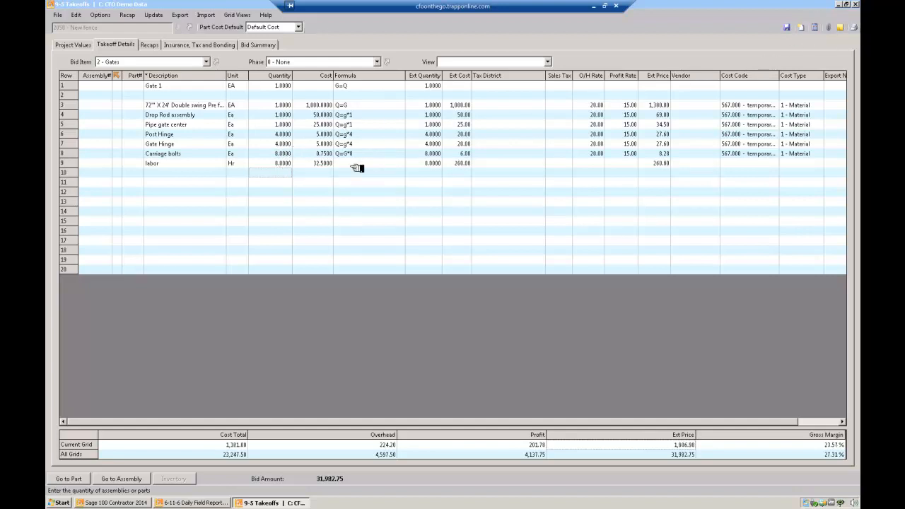
pyautogui.click(598, 153)
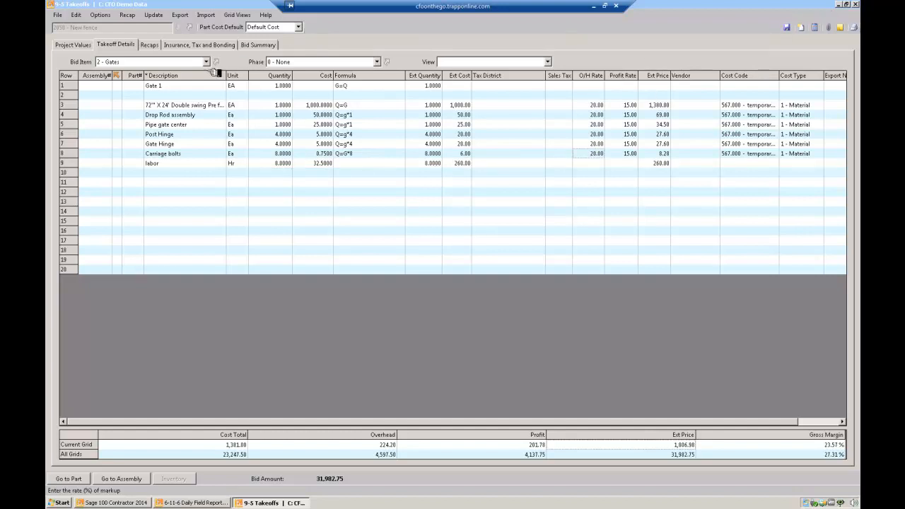
pyautogui.click(180, 14)
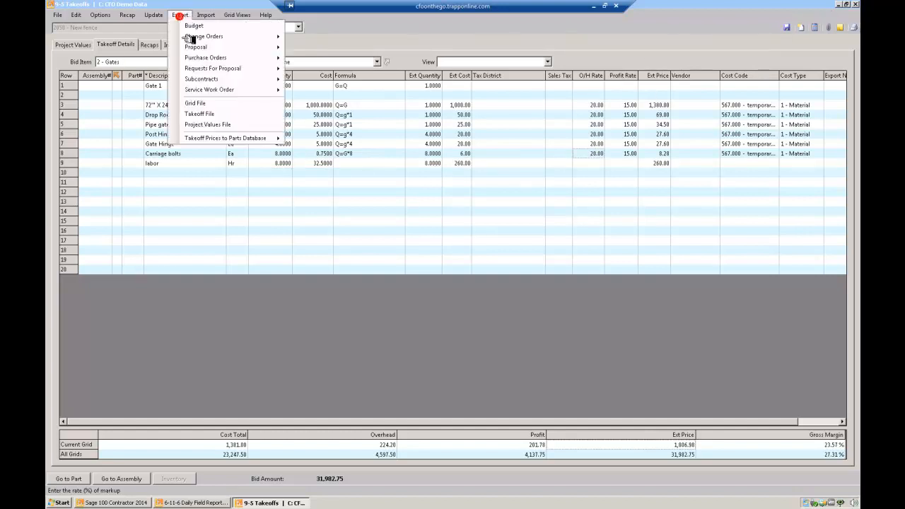
pyautogui.click(210, 104)
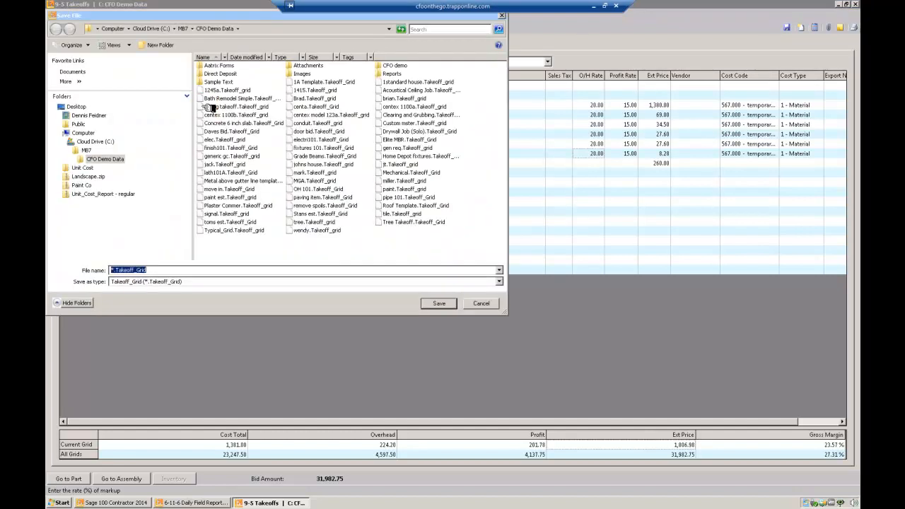
pyautogui.click(481, 304)
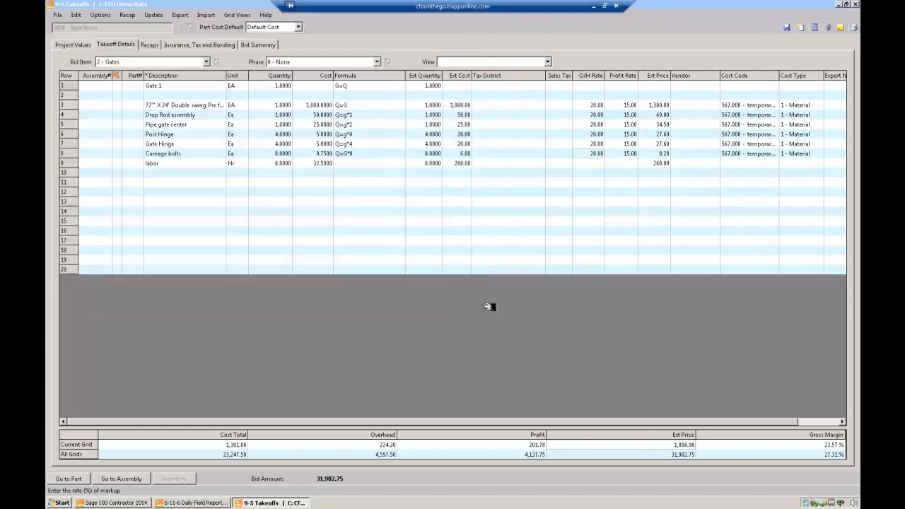
# Update overhead and profit by cost type across the entire takeoff, using 20% overhead and 15% profit
pyautogui.click(153, 14)
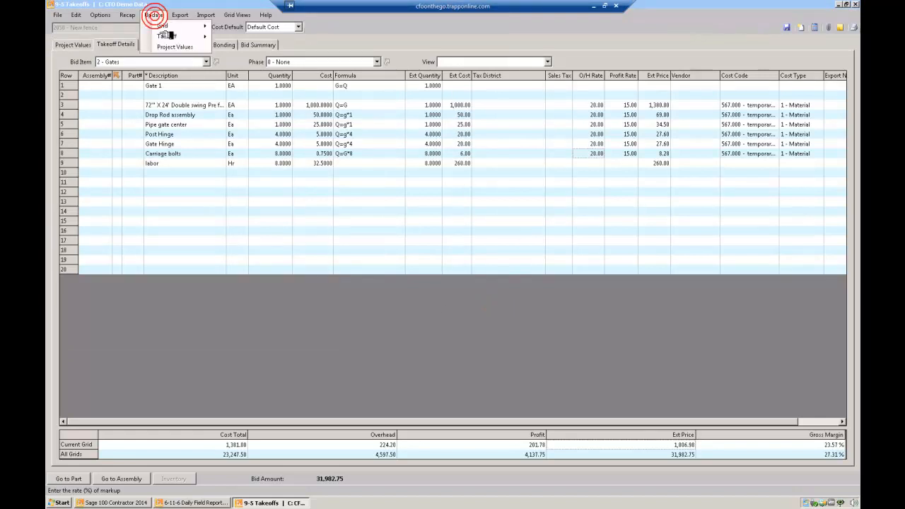
pyautogui.moveTo(170, 36)
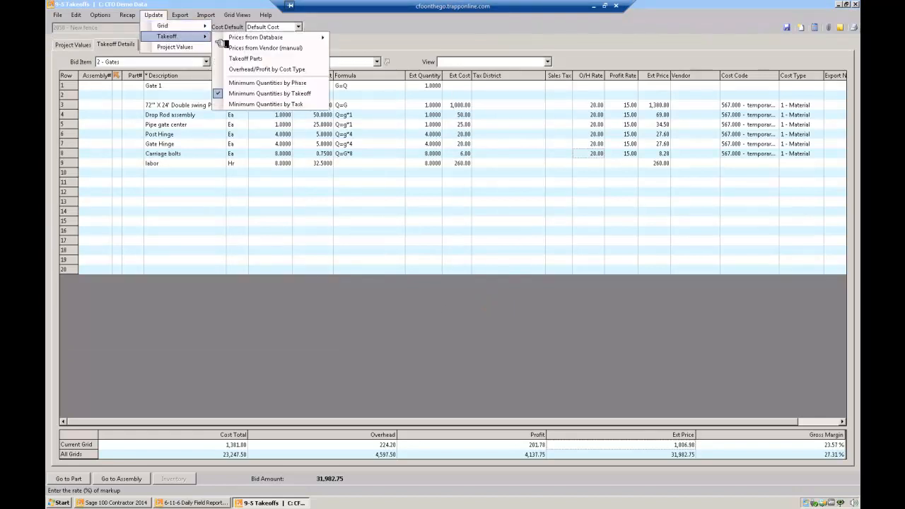
pyautogui.click(267, 69)
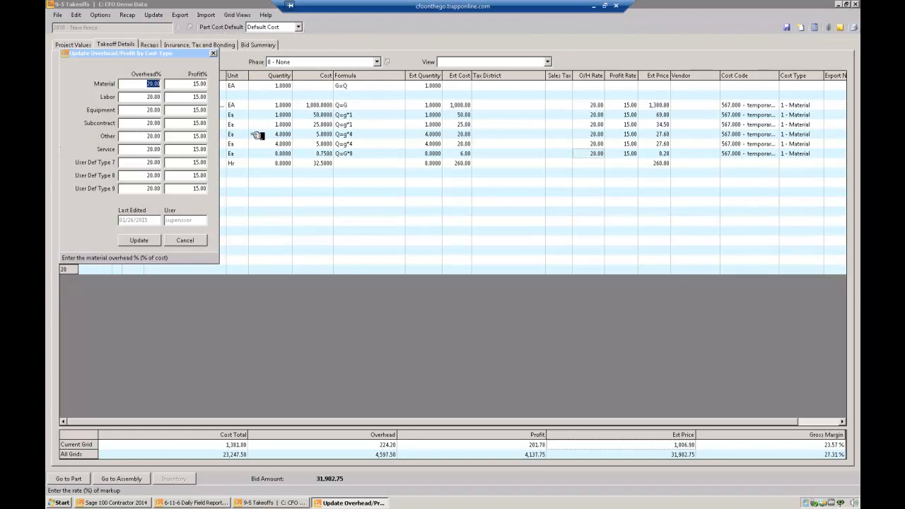
pyautogui.click(150, 241)
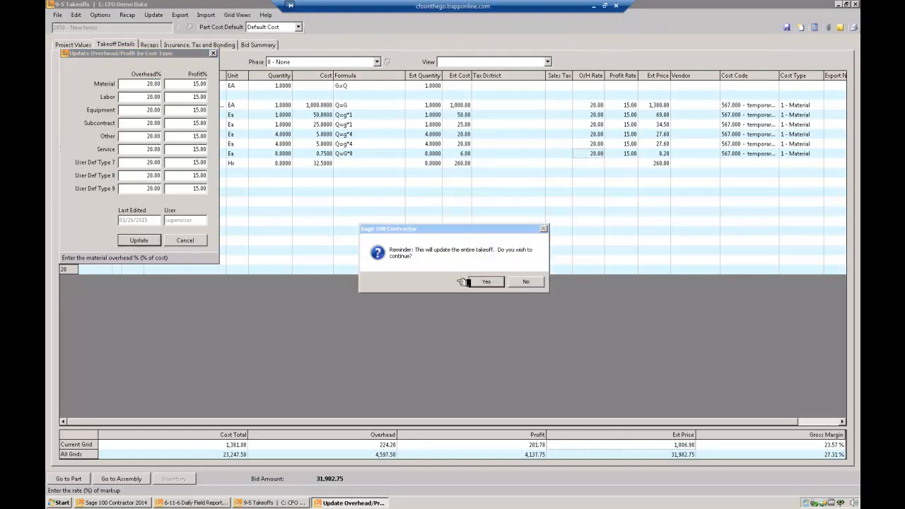
pyautogui.click(483, 281)
# Assign cost code 567.000 and cost type 1 - Material to the labor line
pyautogui.click(750, 164)
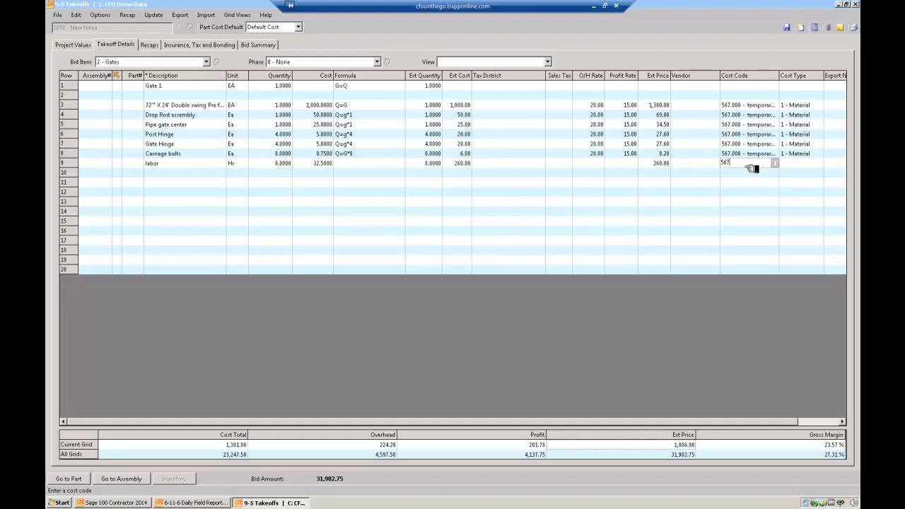
pyautogui.click(796, 165)
pyautogui.click(689, 173)
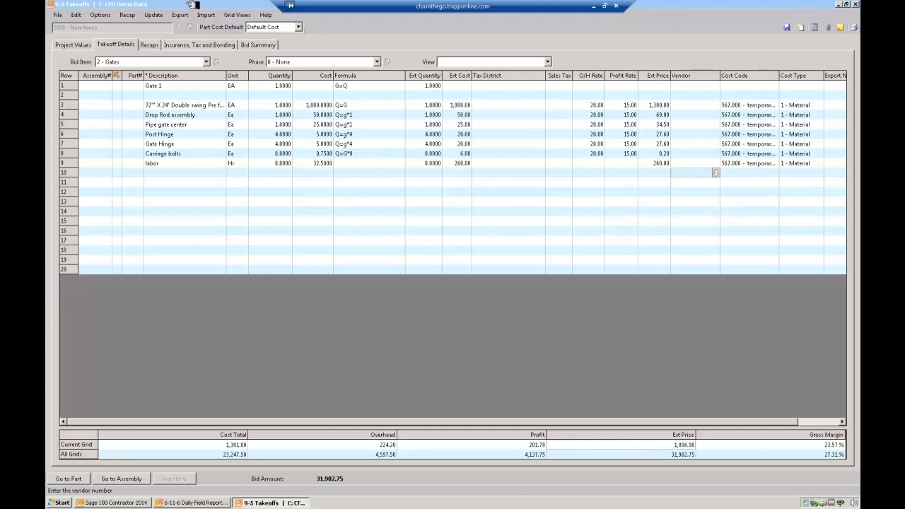
# Rerun the overhead and profit update by cost type for the entire takeoff, using 20% overhead and 15% profit
pyautogui.click(154, 15)
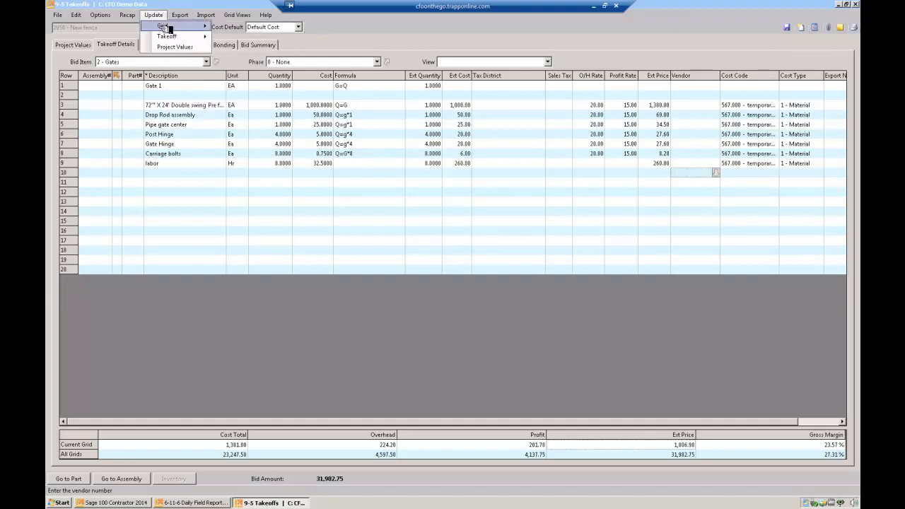
pyautogui.moveTo(173, 36)
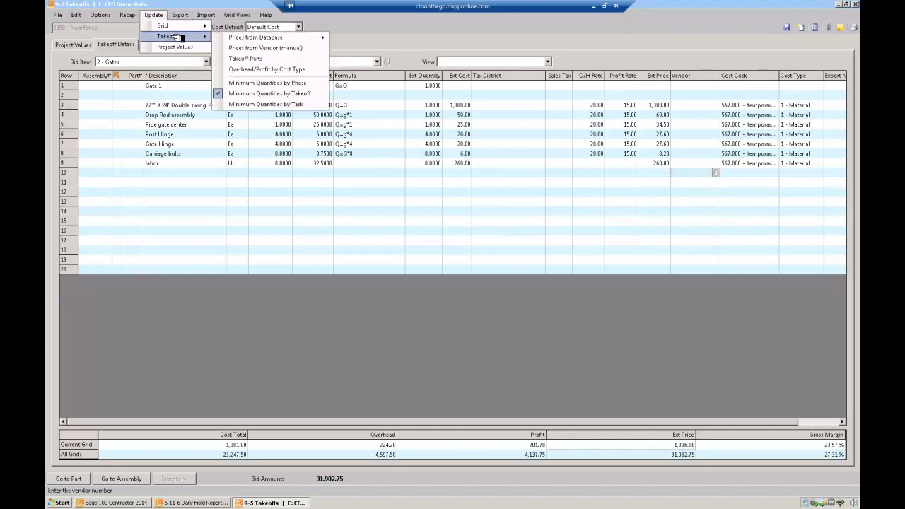
pyautogui.click(249, 69)
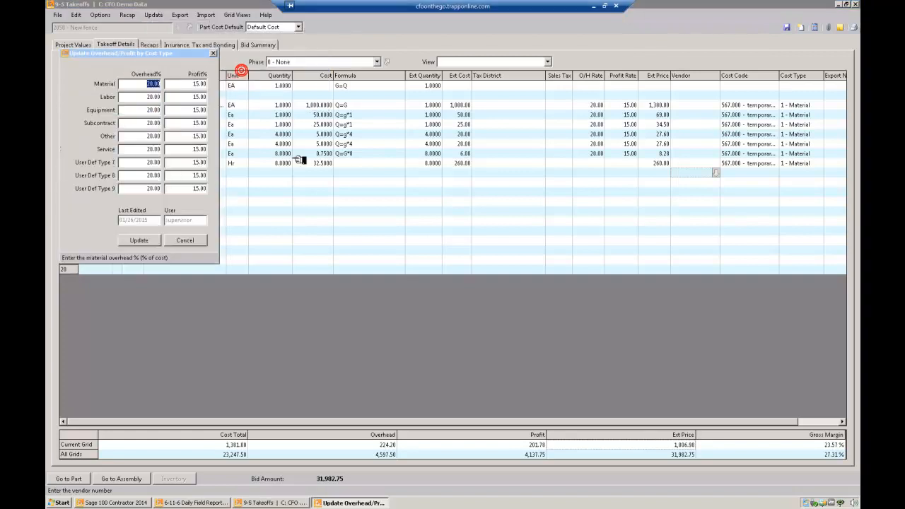
pyautogui.click(145, 240)
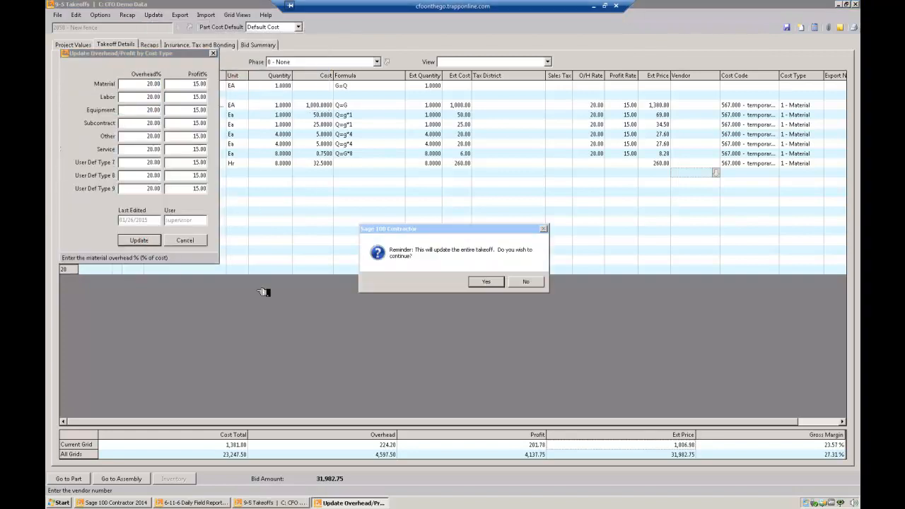
pyautogui.click(484, 281)
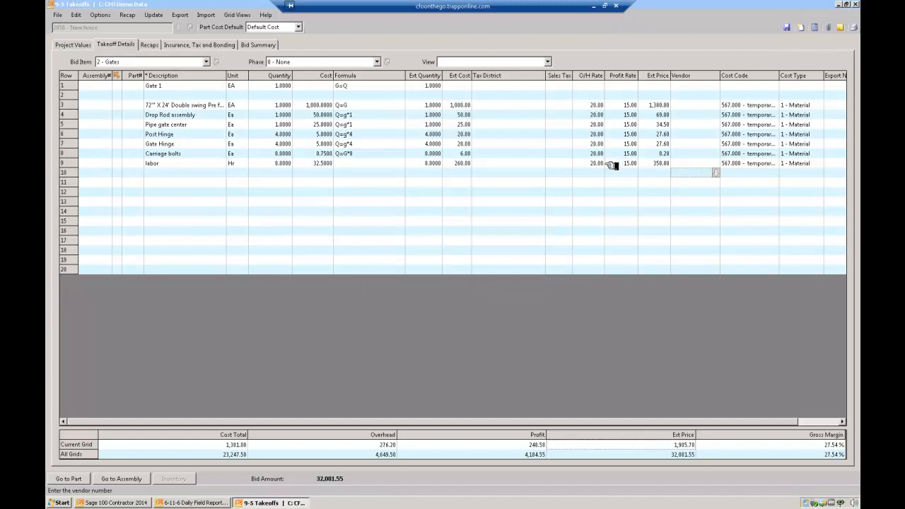
# Review the cost codes on the gate component and labor lines and the current grid's cost, overhead, profit and price totals
pyautogui.moveTo(756, 110); pyautogui.dragTo(749, 163)
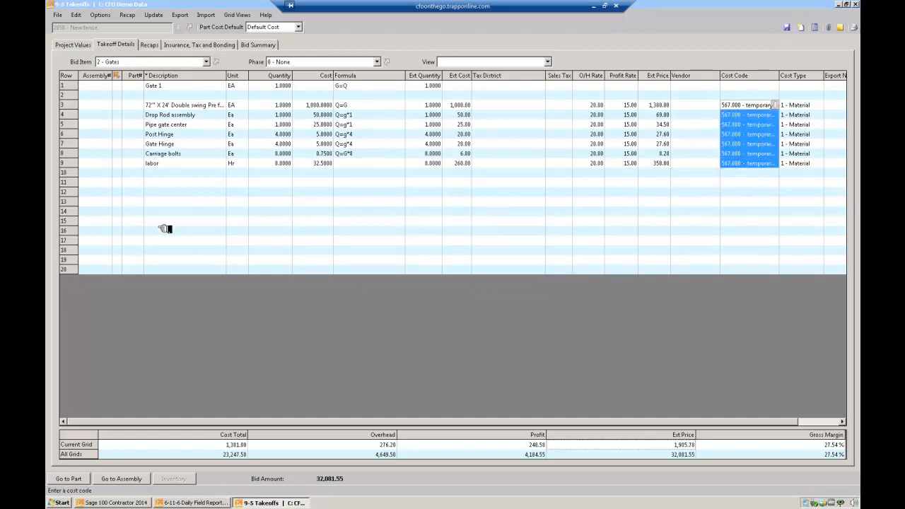
pyautogui.click(70, 444)
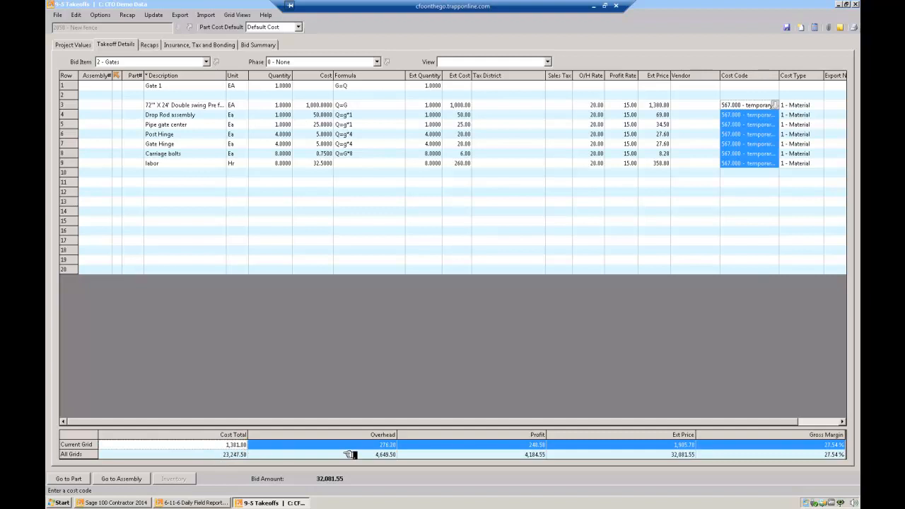
pyautogui.click(675, 450)
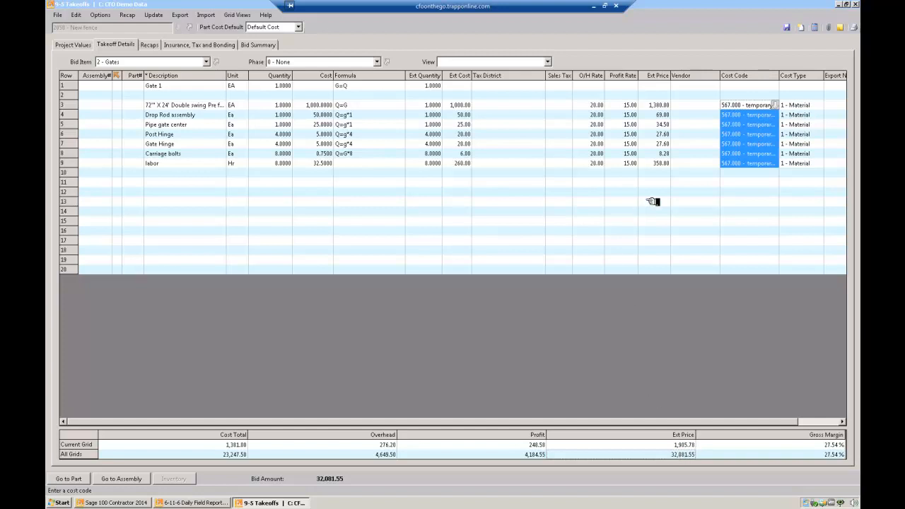
# Assign the Washua vendor from the M-Nursery group to the gate component lines from Drop Rod assembly through Carriage bolts
pyautogui.moveTo(702, 115); pyautogui.dragTo(698, 161)
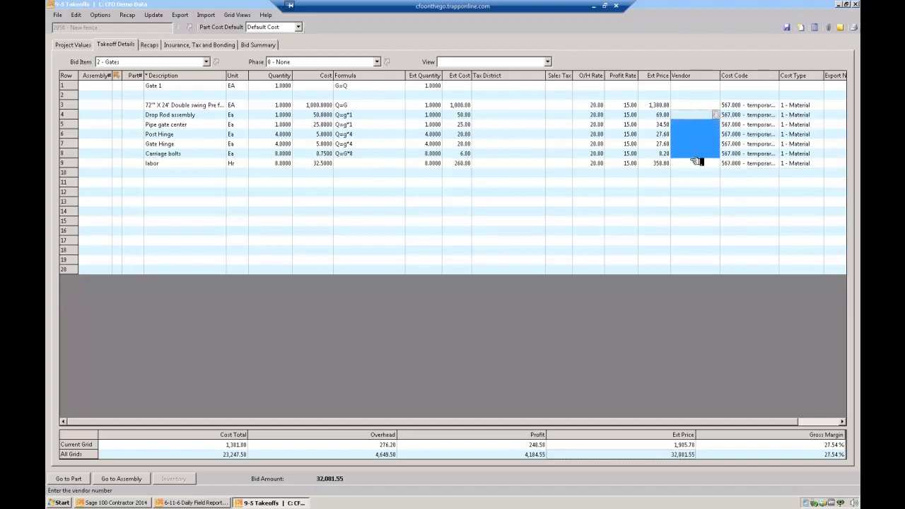
pyautogui.click(714, 114)
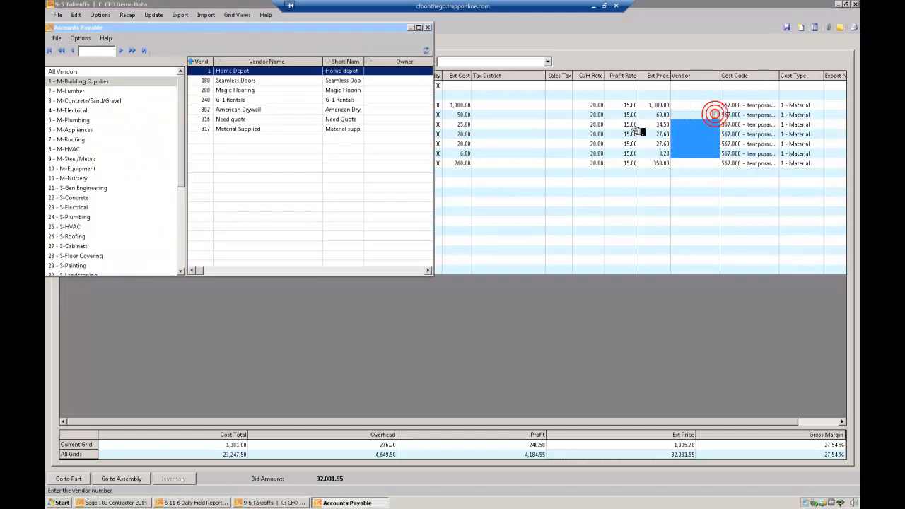
pyautogui.click(80, 179)
pyautogui.doubleClick(246, 71)
pyautogui.moveTo(683, 114); pyautogui.dragTo(700, 155)
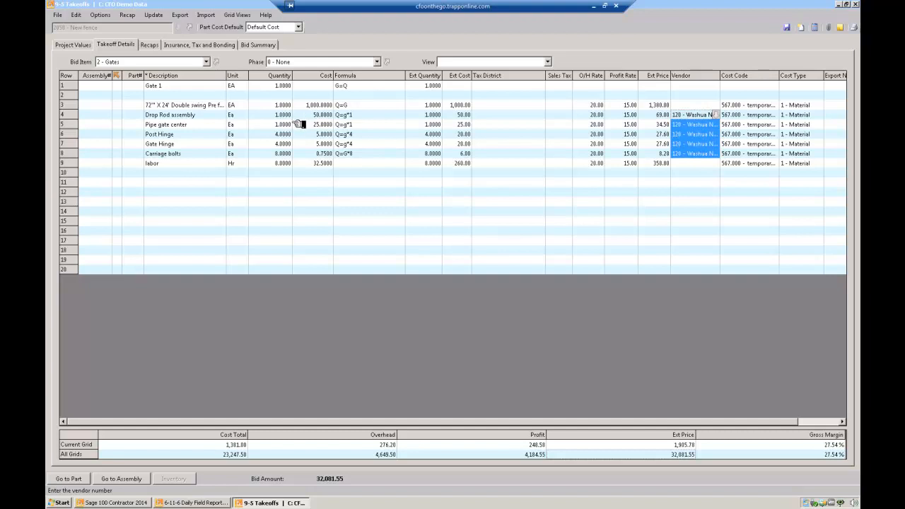
# Check the Gates labor line and switch to the Chainlink fence bid item to view its labor hours quantity
pyautogui.click(71, 164)
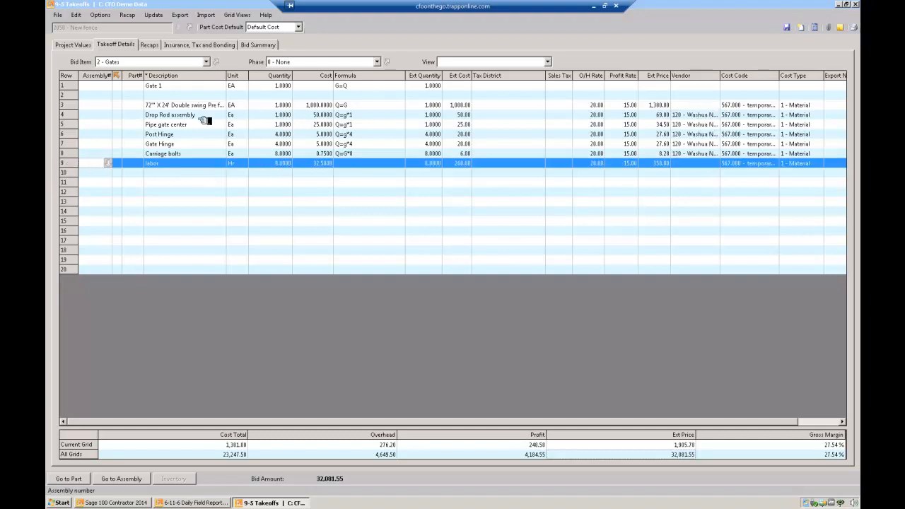
pyautogui.click(177, 63)
pyautogui.click(152, 82)
pyautogui.click(271, 172)
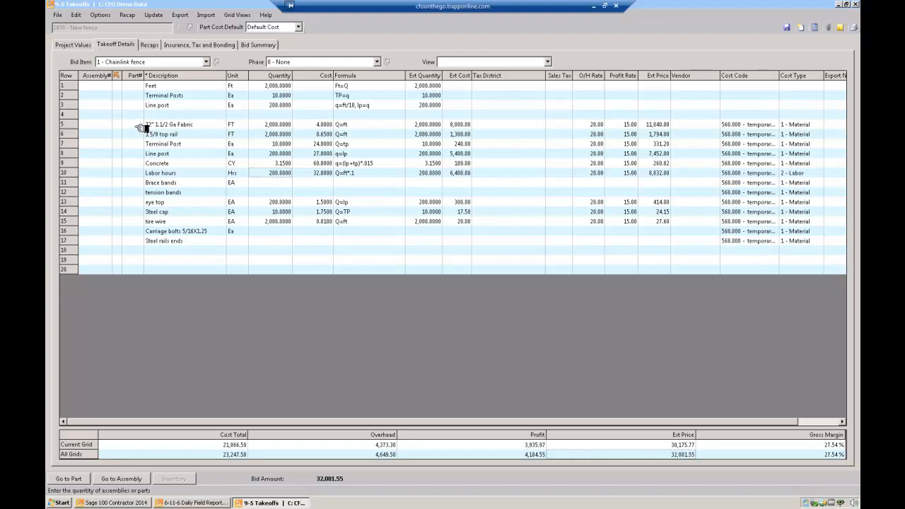
# Examine the Chainlink fence's component descriptions, part numbers and formulas, along with the feet, terminal post and line post lines driving them
pyautogui.moveTo(176, 125); pyautogui.dragTo(185, 244)
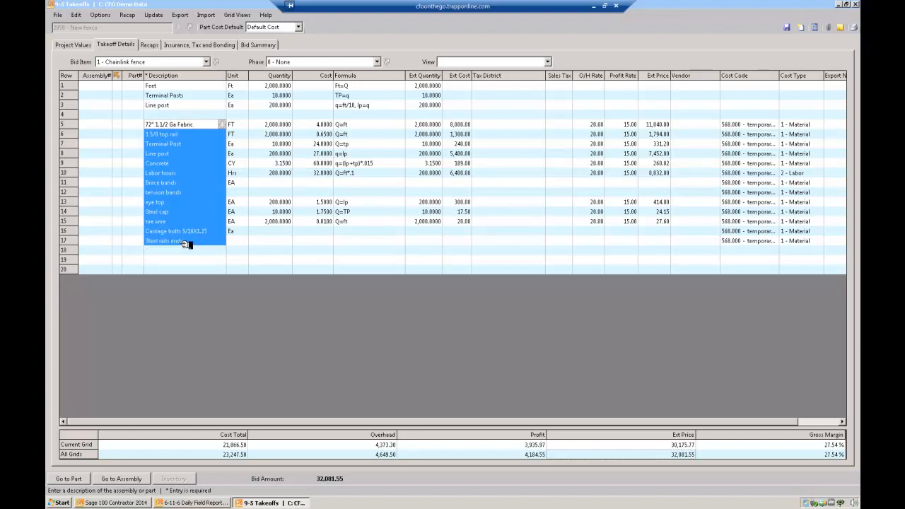
pyautogui.moveTo(132, 124); pyautogui.dragTo(143, 241)
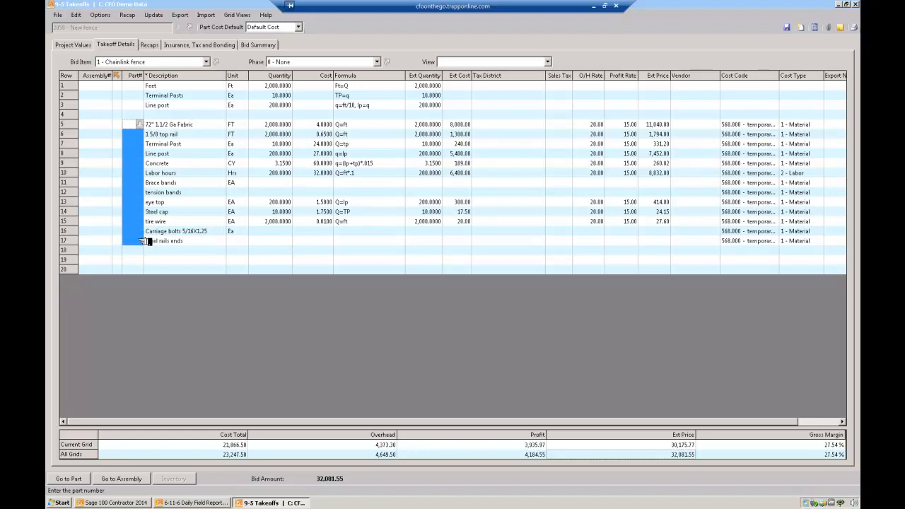
pyautogui.moveTo(355, 130); pyautogui.dragTo(363, 241)
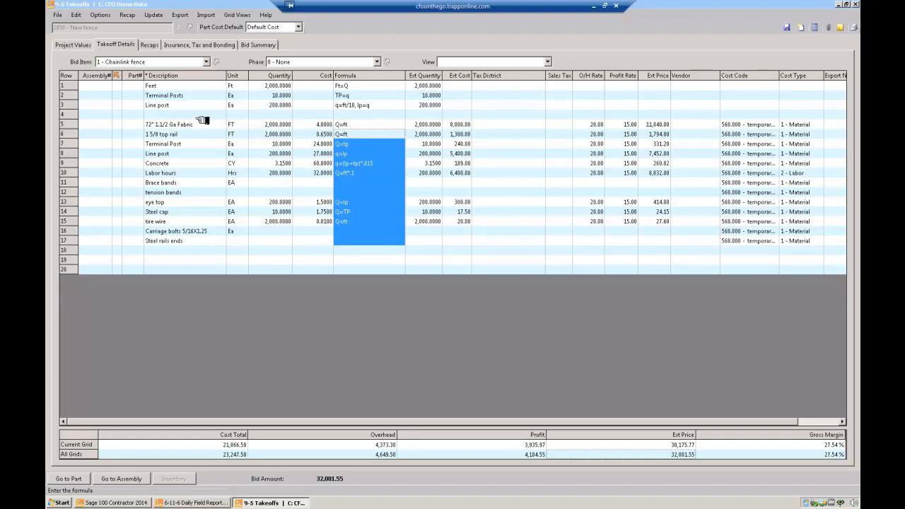
pyautogui.moveTo(181, 86); pyautogui.dragTo(186, 106)
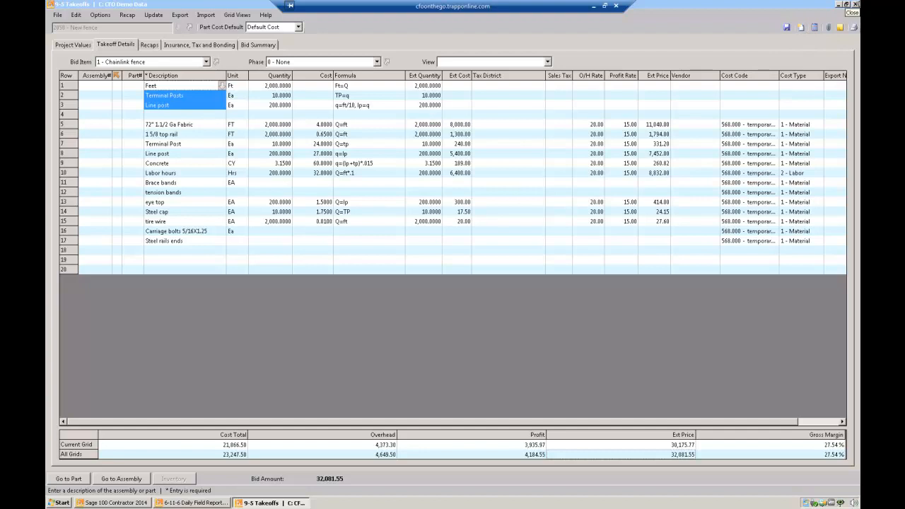
# Close the new fence takeoff and save its changes
pyautogui.click(853, 6)
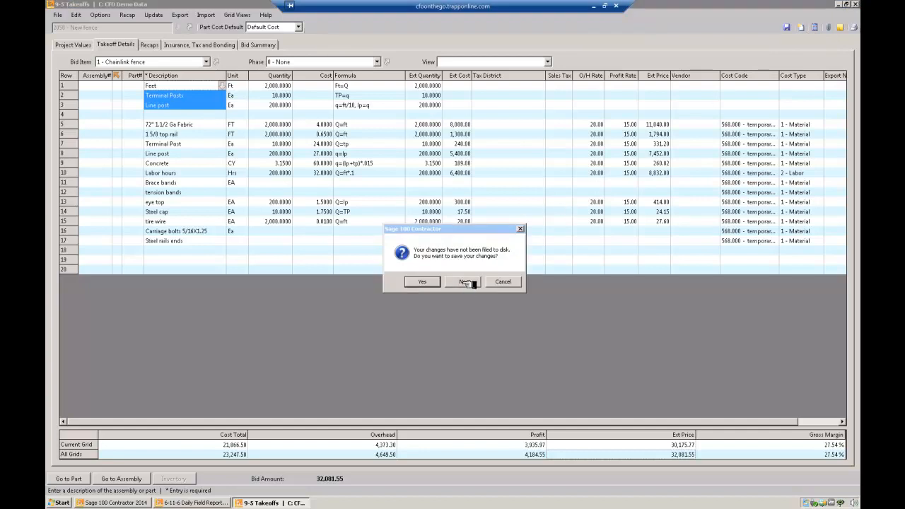
pyautogui.click(422, 281)
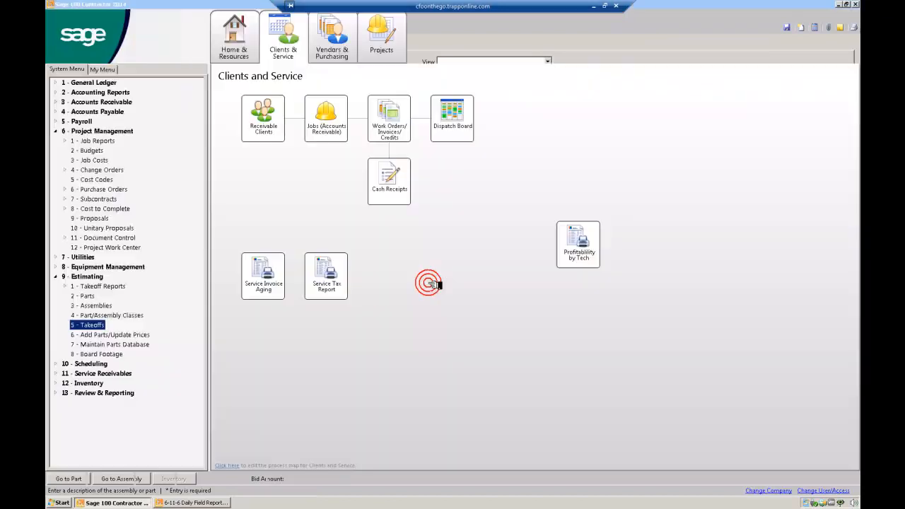